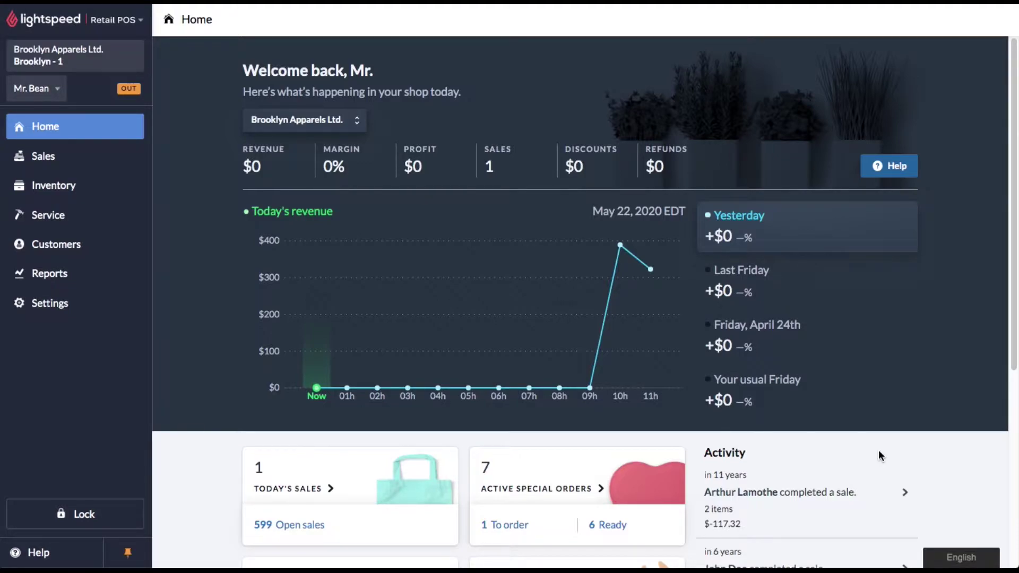
Show all open windows with Mission Control, revealing the Photoshop logo document.
{"action": "key", "text": "ctrl+Up"}
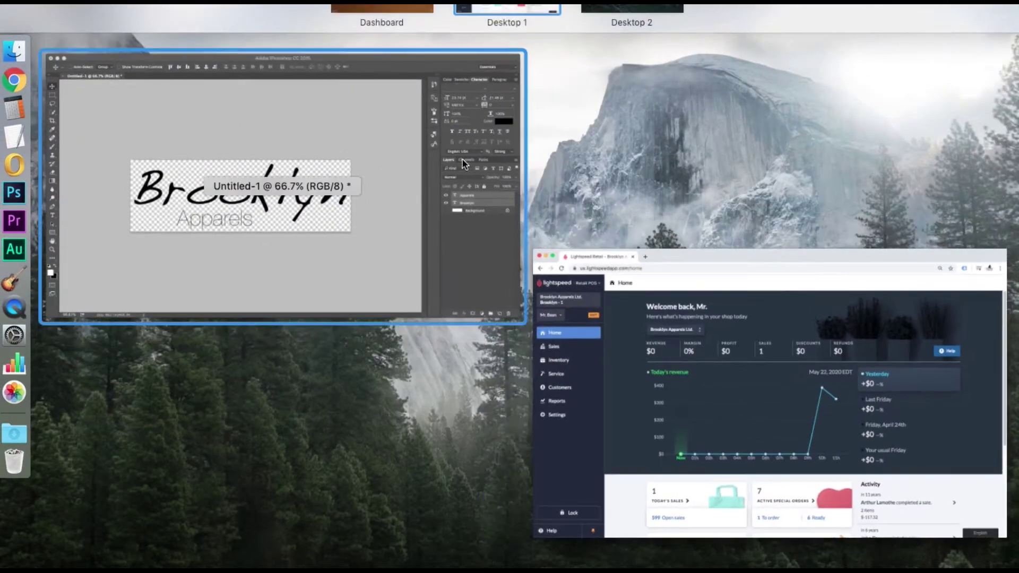
Review the black Brooklyn Apparels logo full screen in Photoshop, then return to the window overview.
{"action": "left_click", "coordinate": [462, 163]}
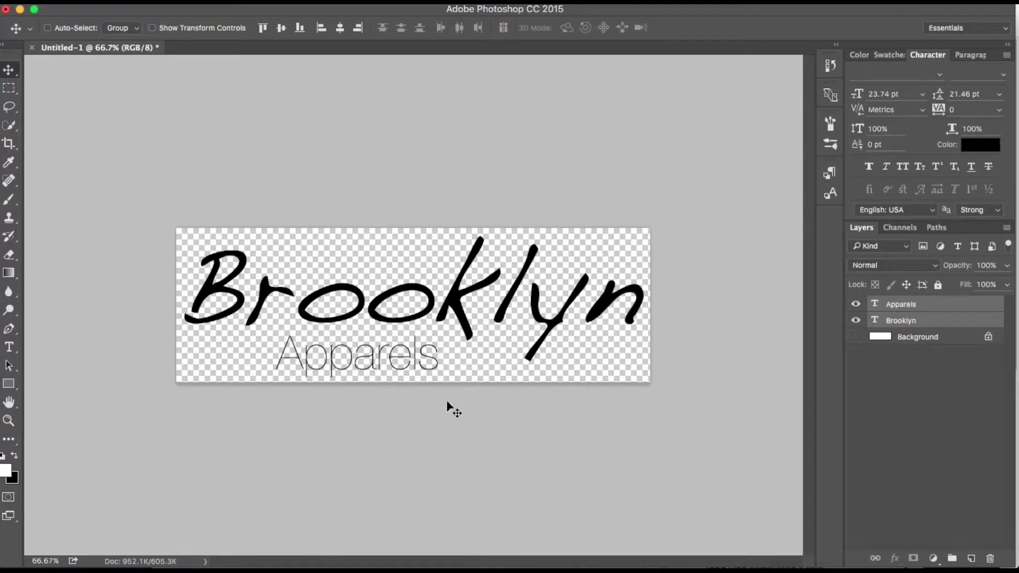
{"action": "left_click", "coordinate": [438, 147]}
{"action": "key", "text": "ctrl+Up"}
Bring the Lightspeed dashboard forward and open the store settings.
{"action": "left_click", "coordinate": [296, 382]}
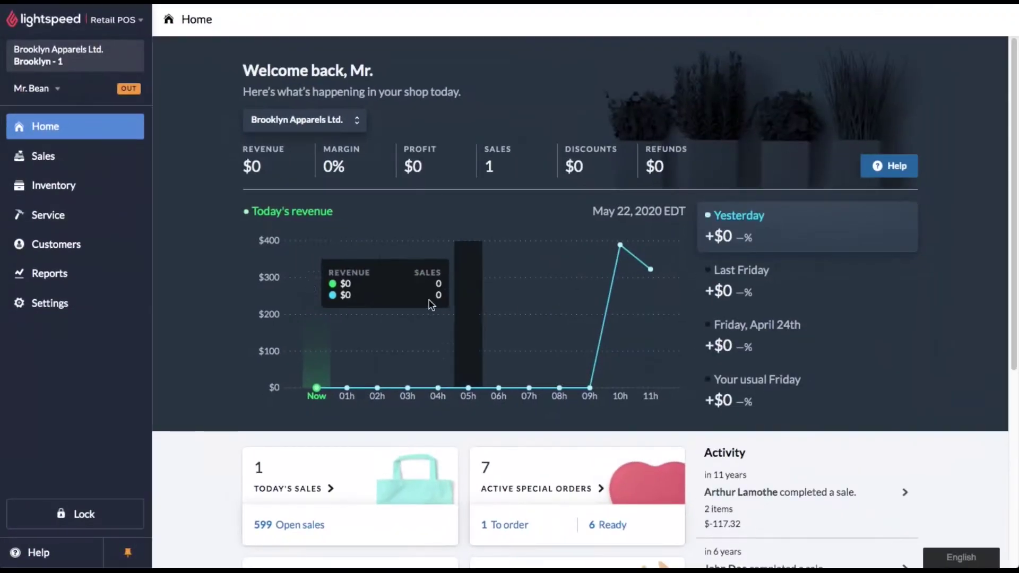
{"action": "left_click", "coordinate": [48, 311]}
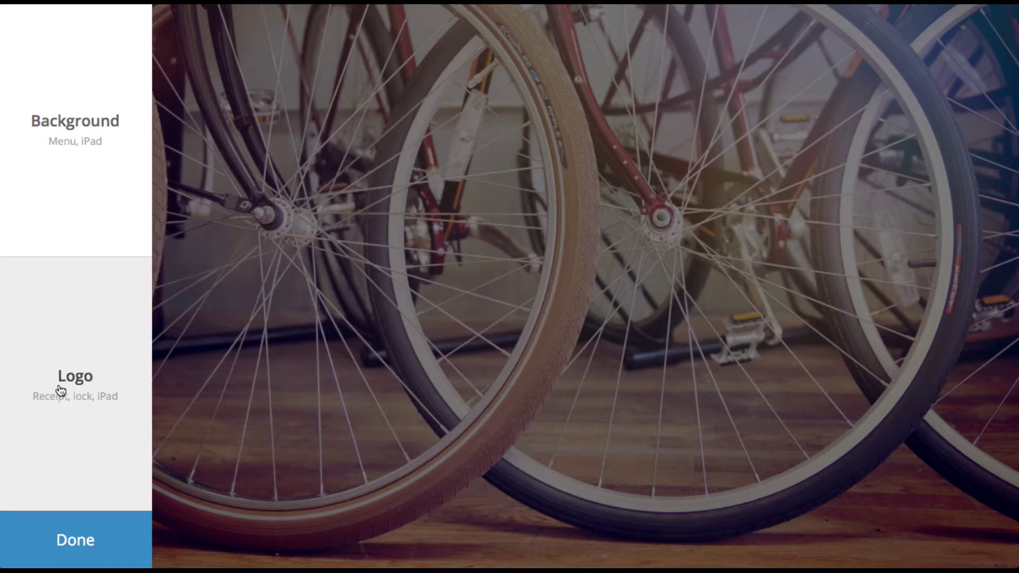
Upload logo.png as the store logo after reading and dismissing the logo tips.
{"action": "left_click", "coordinate": [77, 381]}
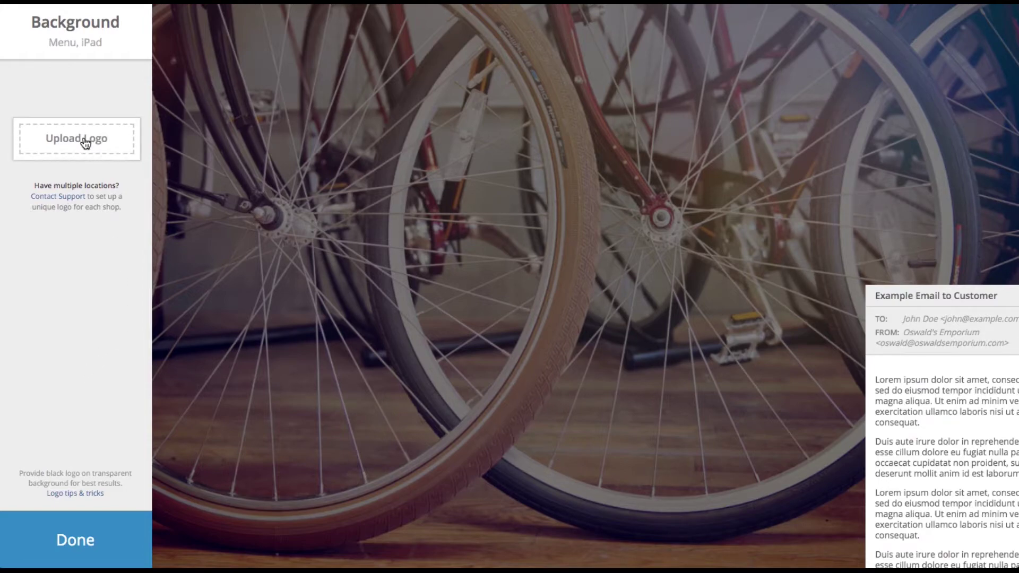
{"action": "left_click", "coordinate": [77, 497]}
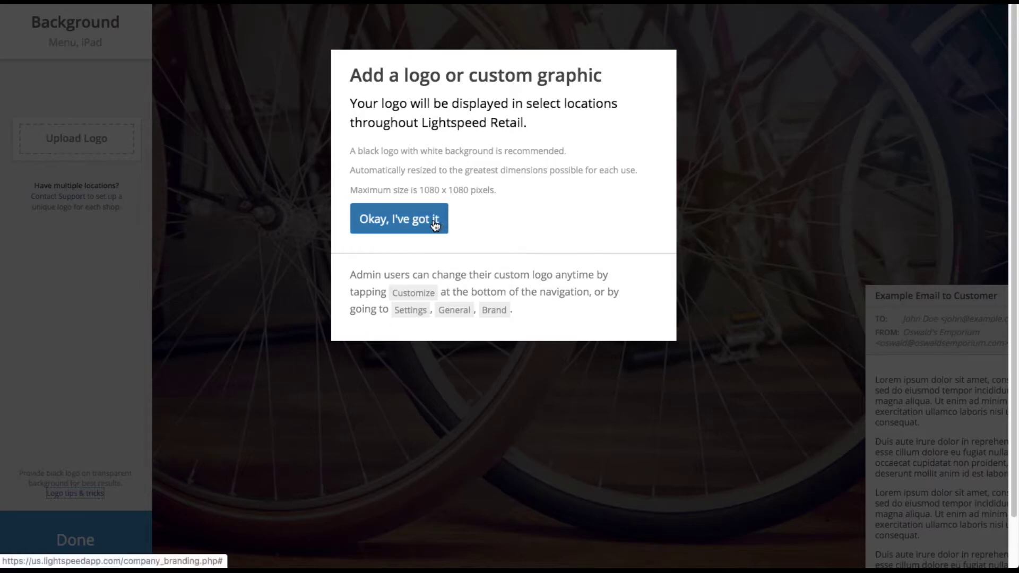
{"action": "left_click", "coordinate": [401, 222]}
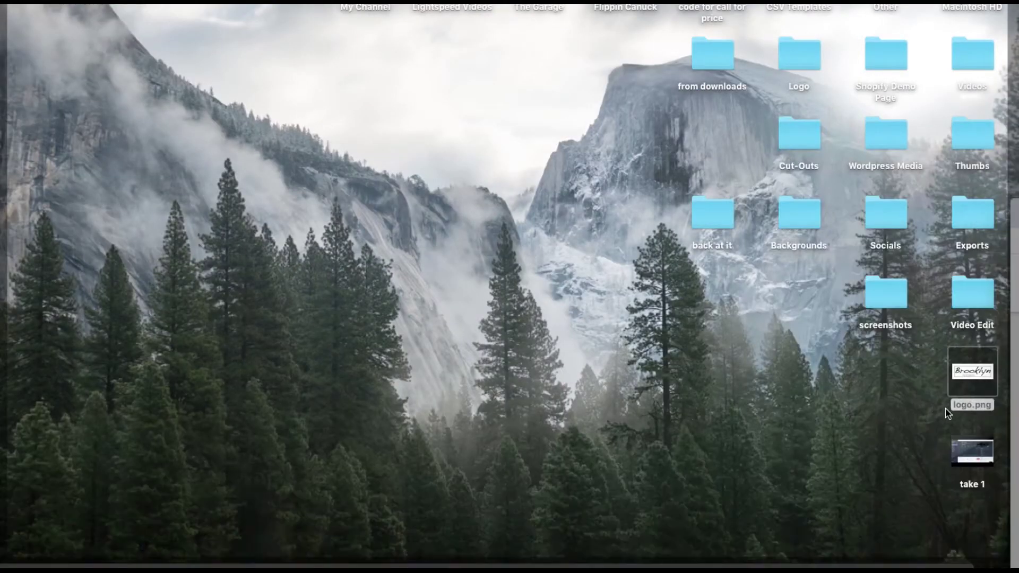
{"action": "left_click_drag", "start_coordinate": [964, 397], "coordinate": [69, 146]}
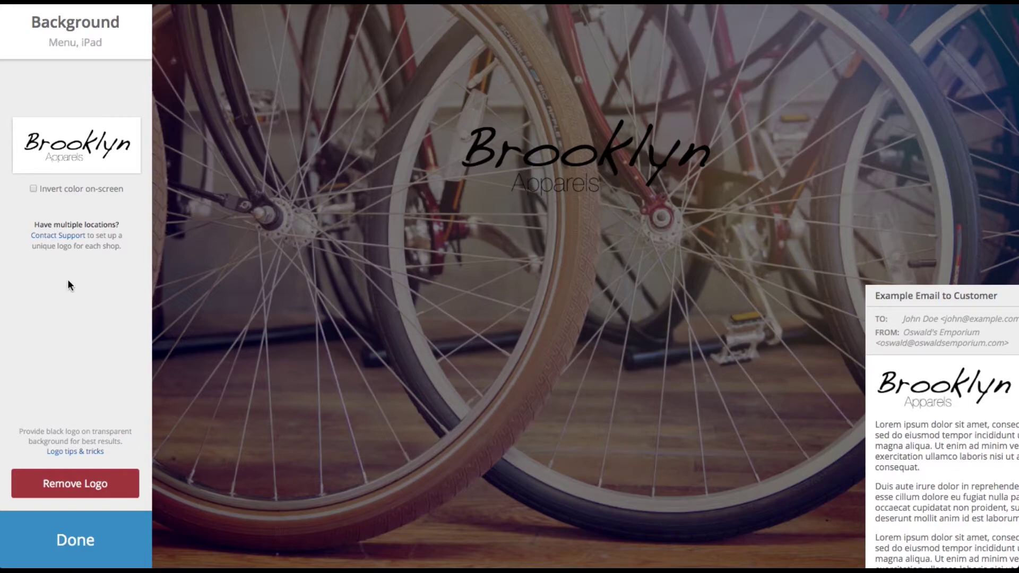
Toggle Invert color on-screen until the logo is white, then remove the uploaded logo.
{"action": "left_click", "coordinate": [34, 188]}
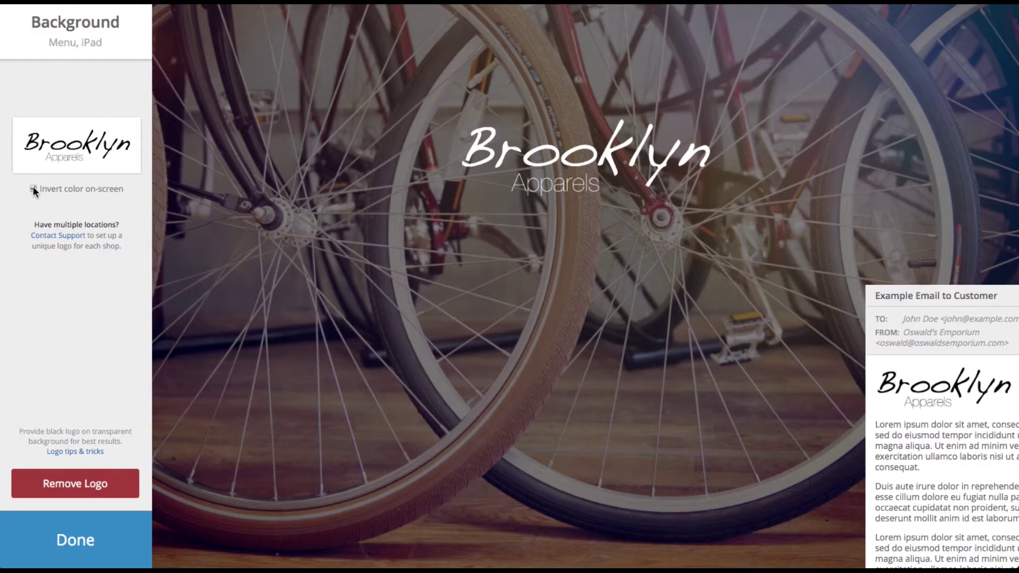
{"action": "left_click", "coordinate": [33, 188]}
{"action": "left_click", "coordinate": [34, 189]}
{"action": "left_click", "coordinate": [70, 486]}
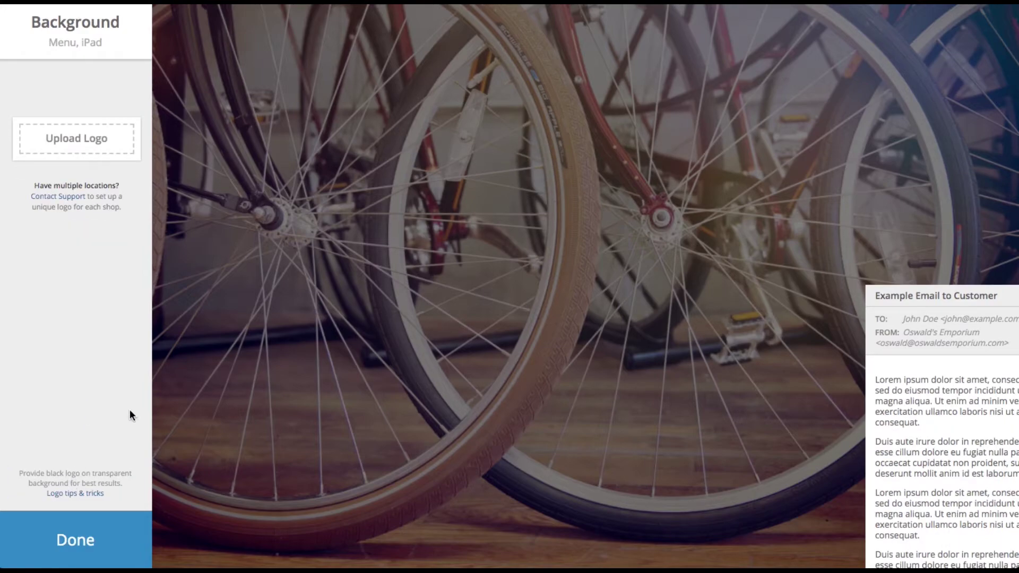
{"action": "key", "text": "F11"}
Re-upload logo.png as the store logo, check the email preview, and save the branding.
{"action": "left_click_drag", "start_coordinate": [986, 378], "coordinate": [112, 147]}
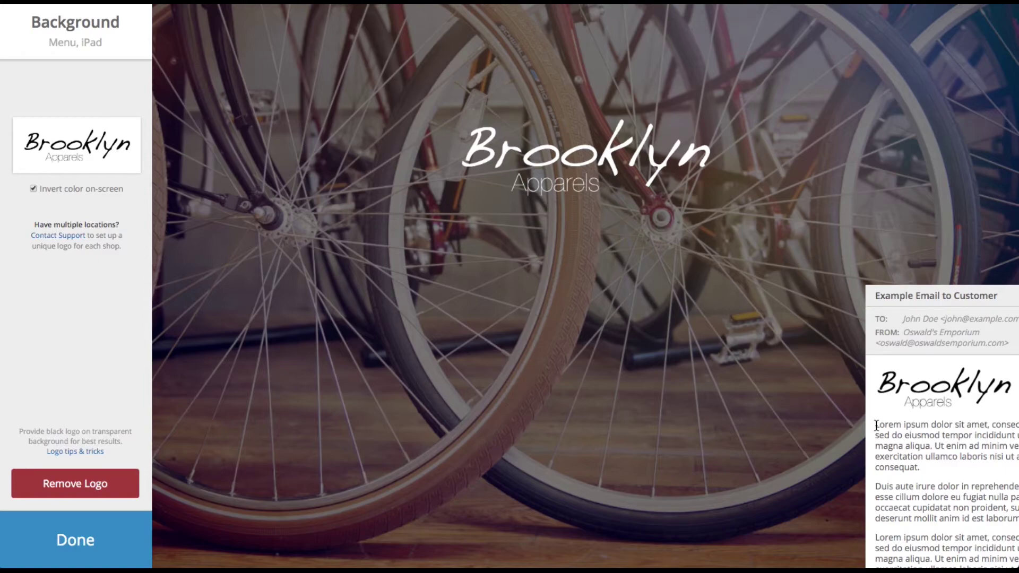
{"action": "left_click_drag", "start_coordinate": [876, 426], "coordinate": [973, 487]}
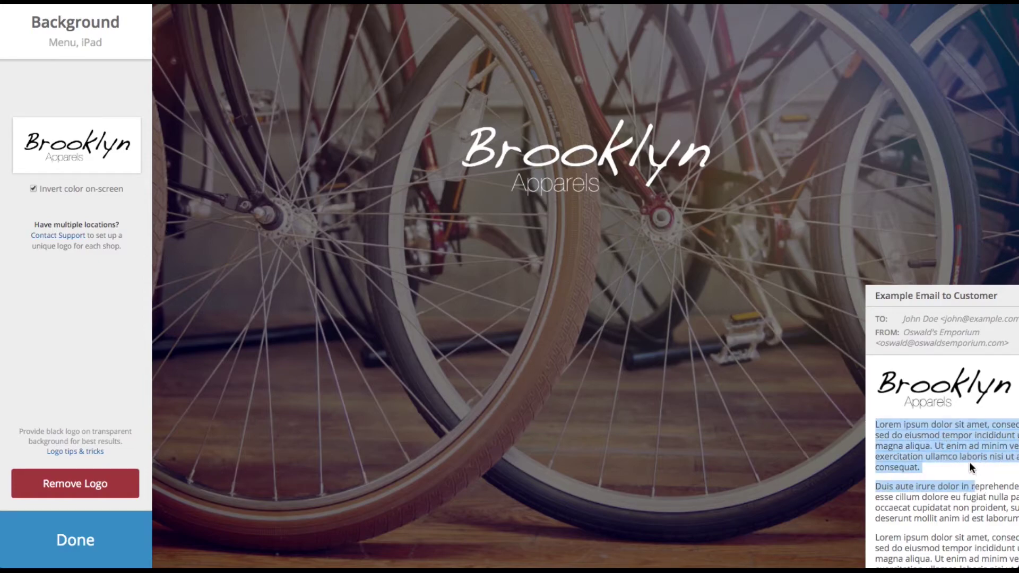
{"action": "left_click", "coordinate": [969, 464]}
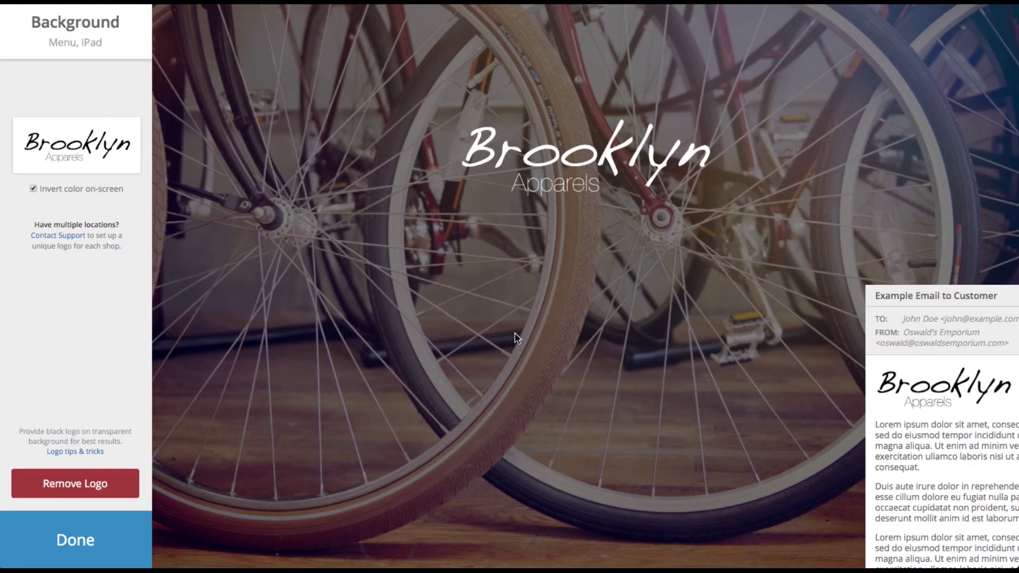
{"action": "left_click", "coordinate": [88, 542]}
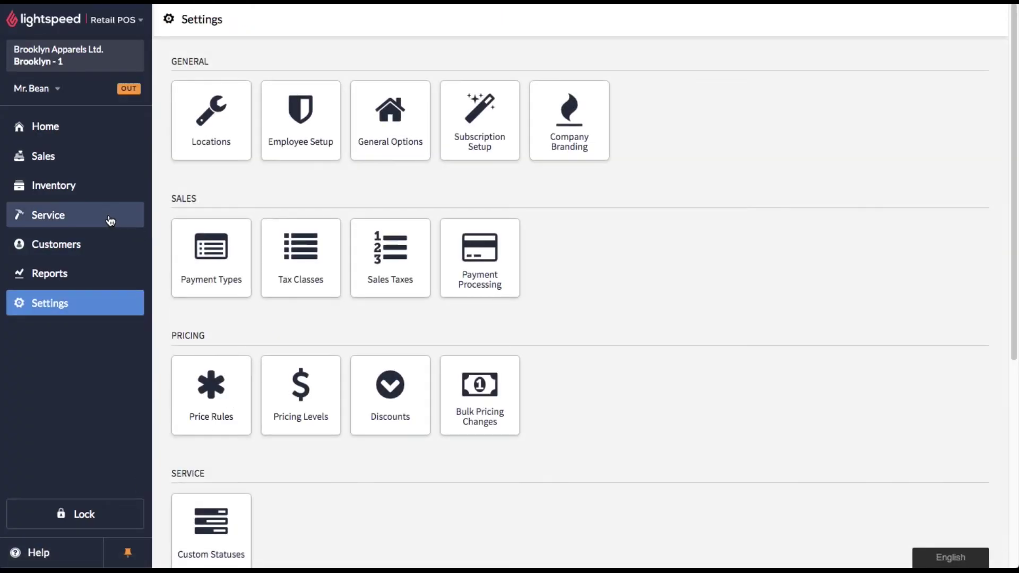
Complete a $0.00 miscellaneous-charge sale and dismiss the print dialog to view its receipt.
{"action": "left_click", "coordinate": [50, 154]}
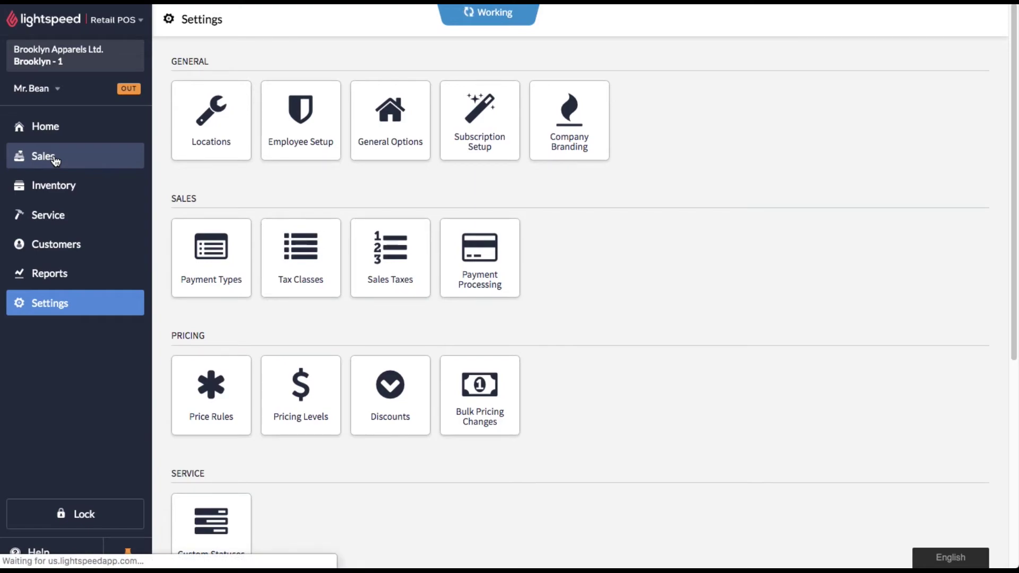
{"action": "left_click", "coordinate": [211, 146]}
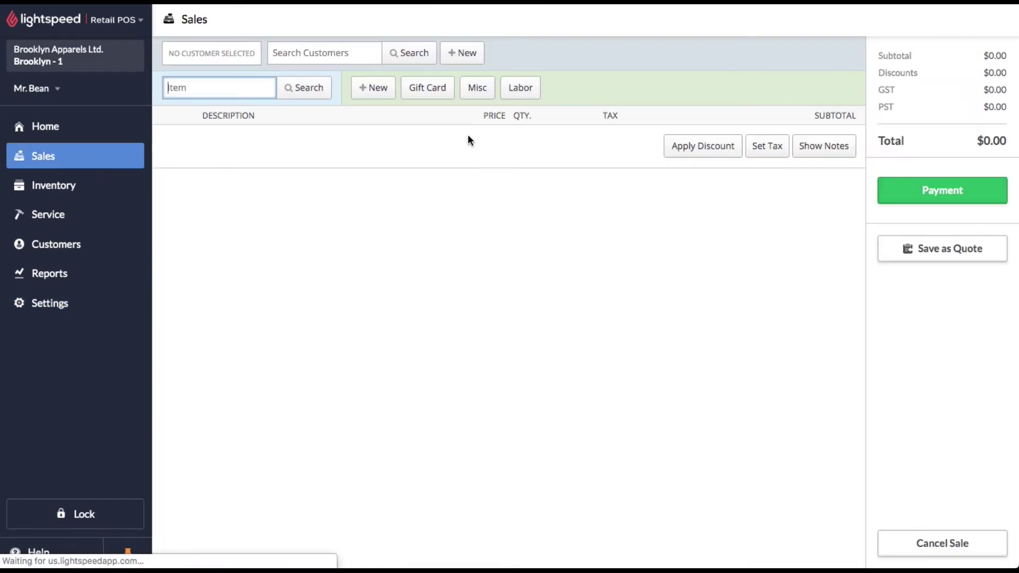
{"action": "left_click", "coordinate": [470, 91]}
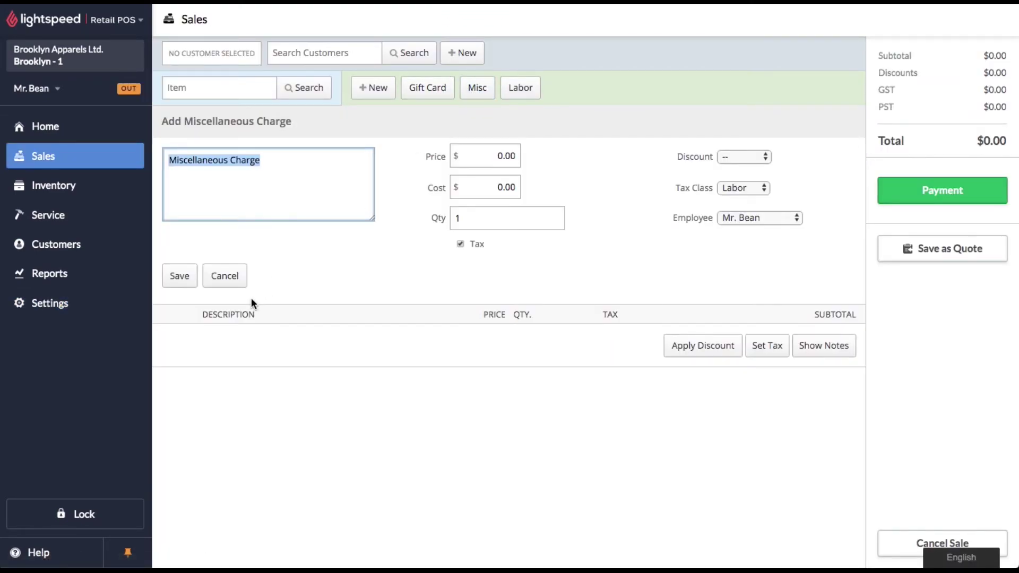
{"action": "left_click", "coordinate": [178, 276]}
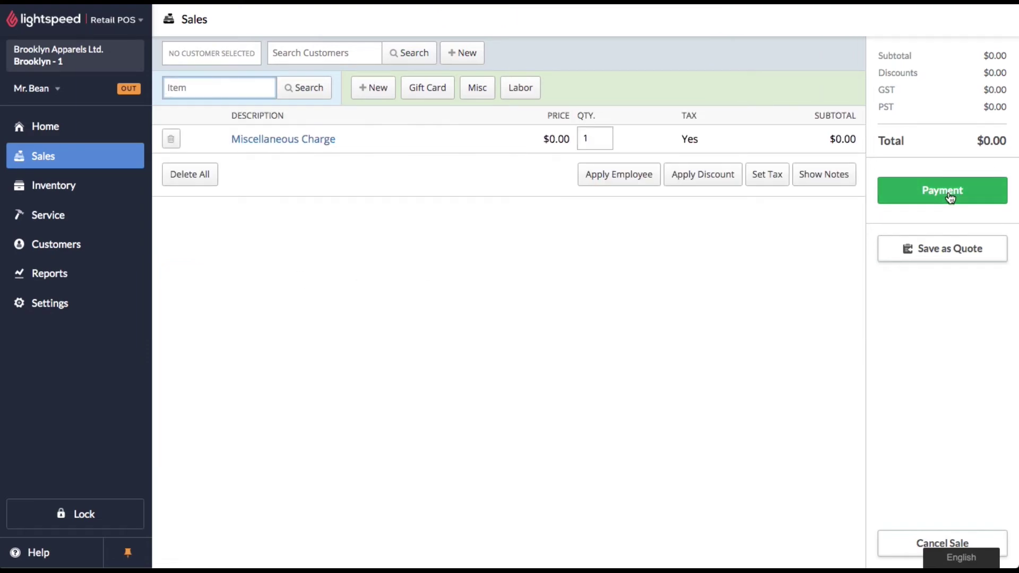
{"action": "left_click", "coordinate": [948, 197]}
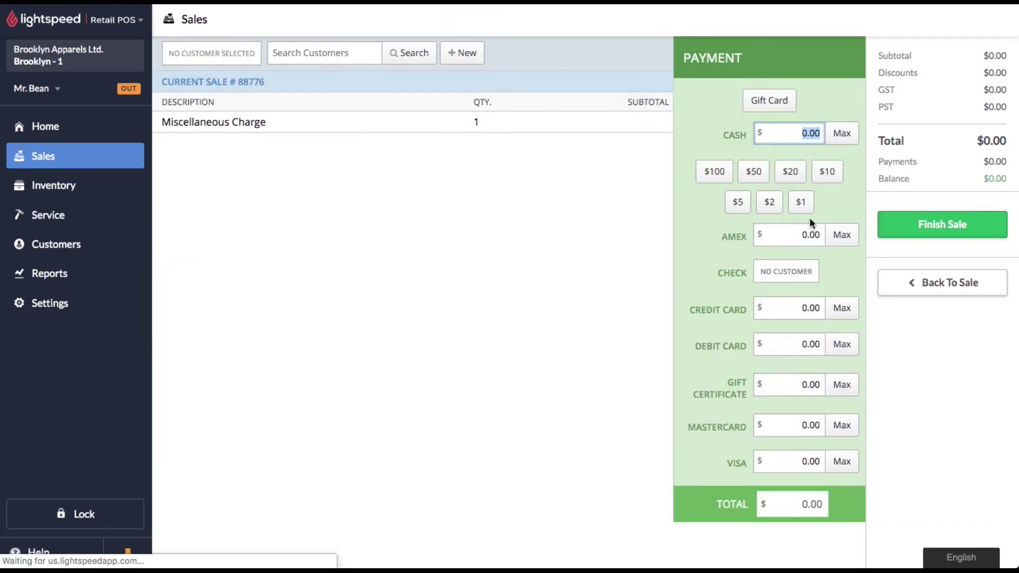
{"action": "left_click", "coordinate": [937, 221]}
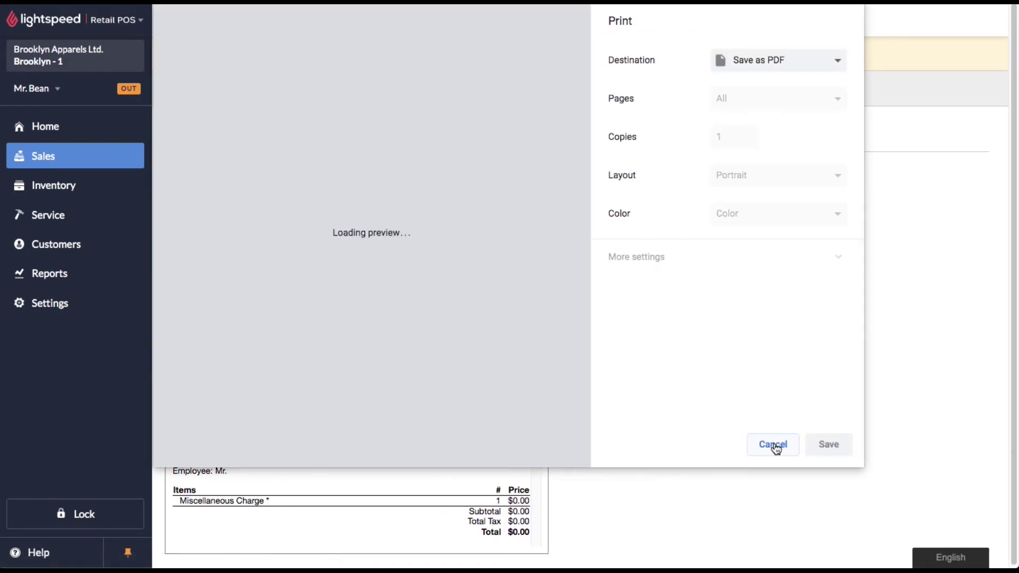
{"action": "left_click", "coordinate": [773, 445]}
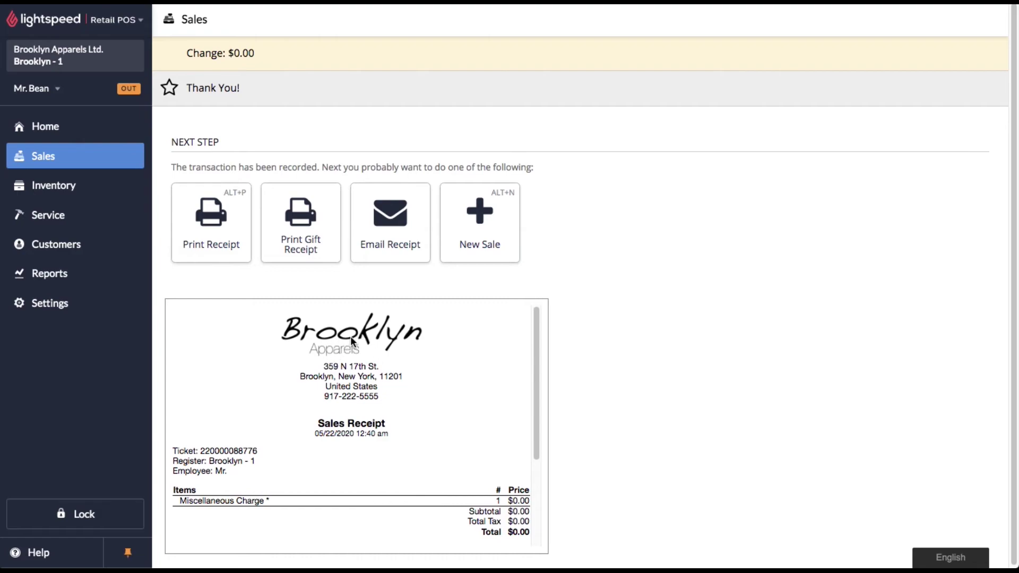
Switch employee to see the logo on the PIN lock screen, then reopen Company Branding.
{"action": "left_click", "coordinate": [36, 87]}
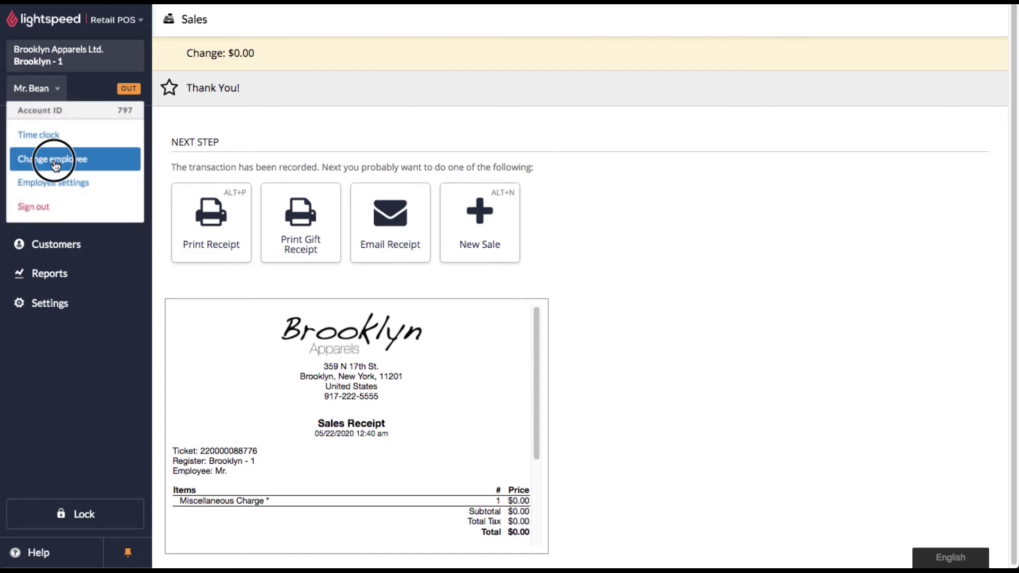
{"action": "left_click", "coordinate": [56, 165]}
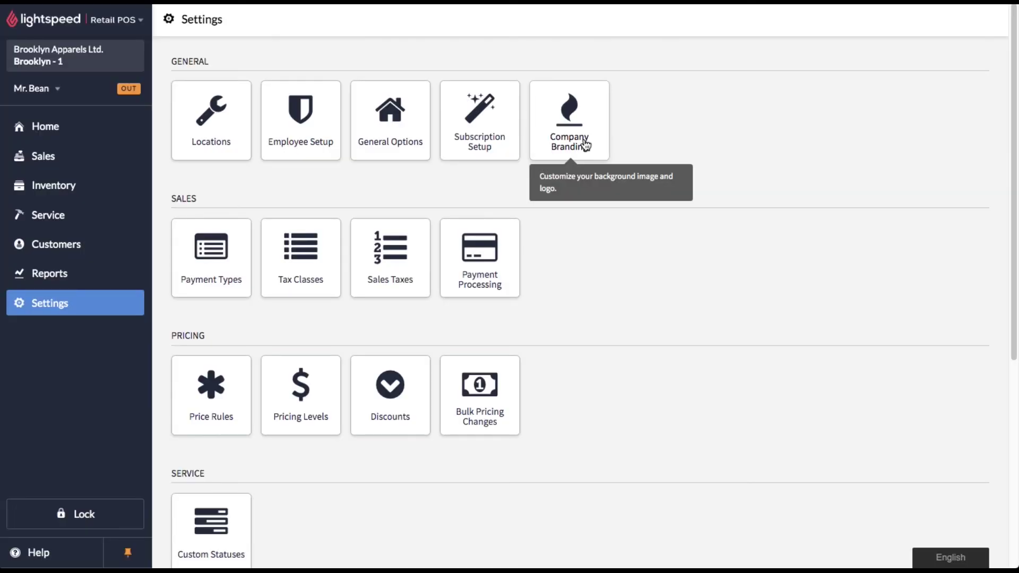
{"action": "left_click", "coordinate": [582, 141]}
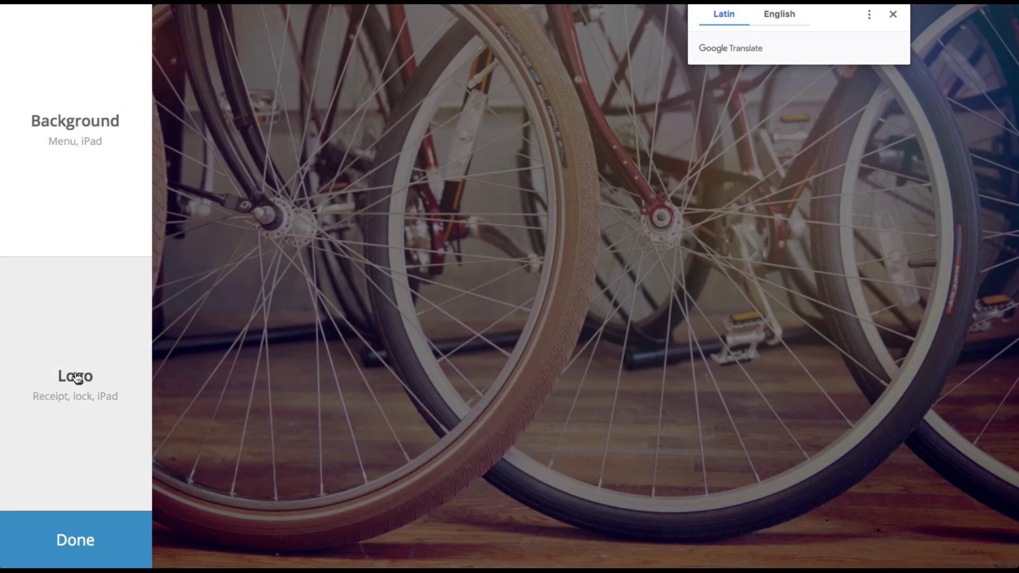
Open the Logo tile to view the uploaded logo inverted to white.
{"action": "left_click", "coordinate": [78, 378]}
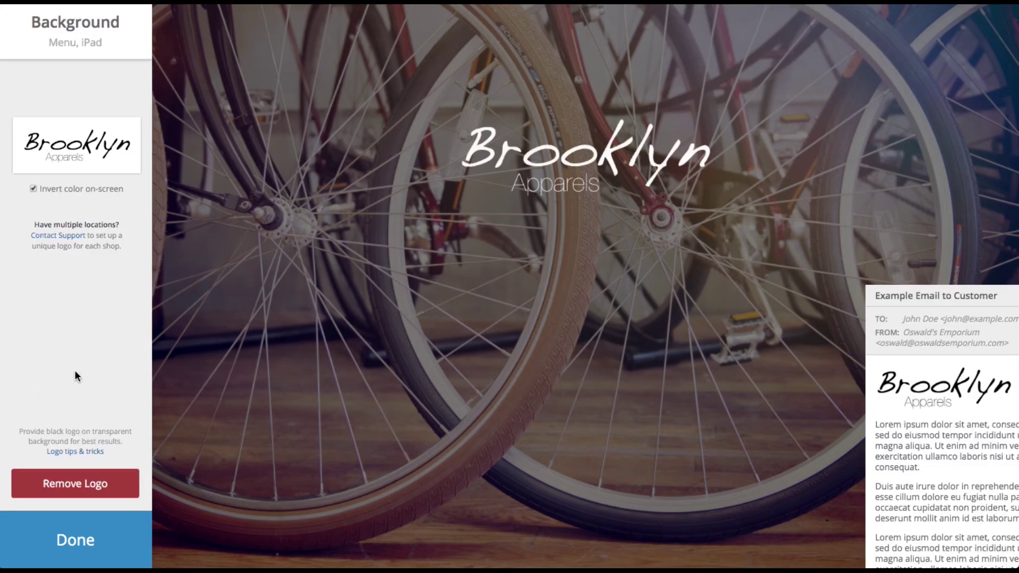